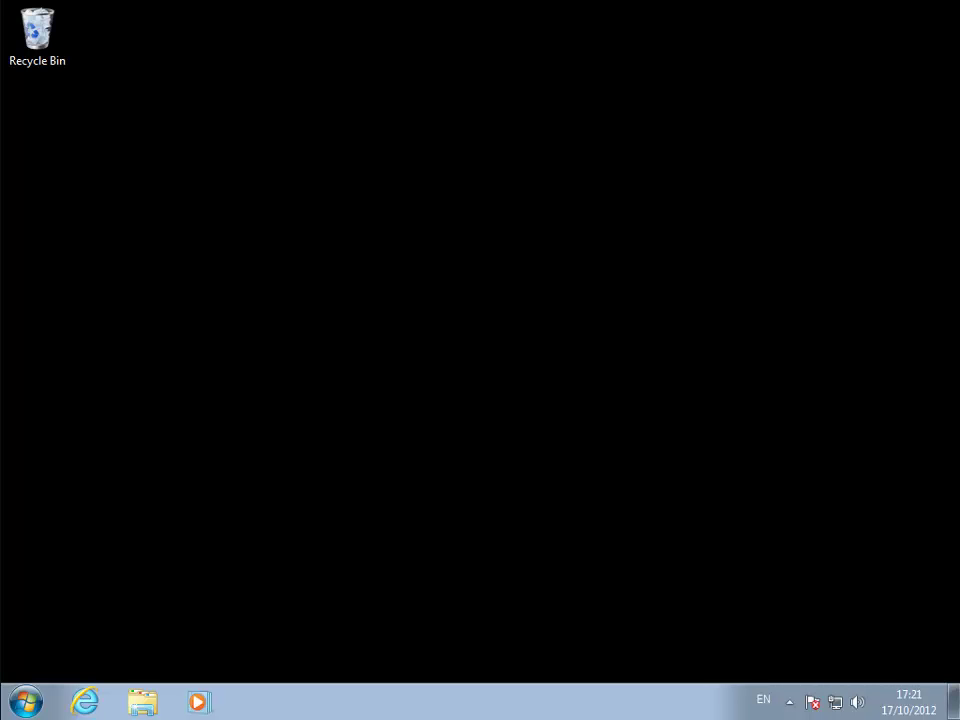
Launch Micropay Professional from the Start menu and log in as the administrator.
click(28, 704)
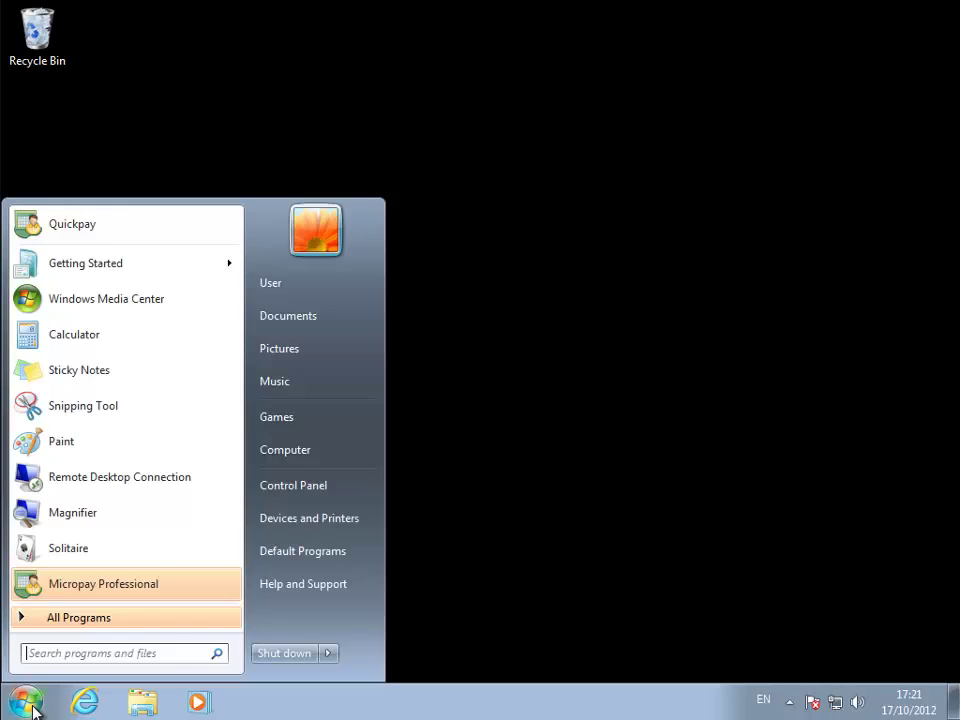
click(131, 588)
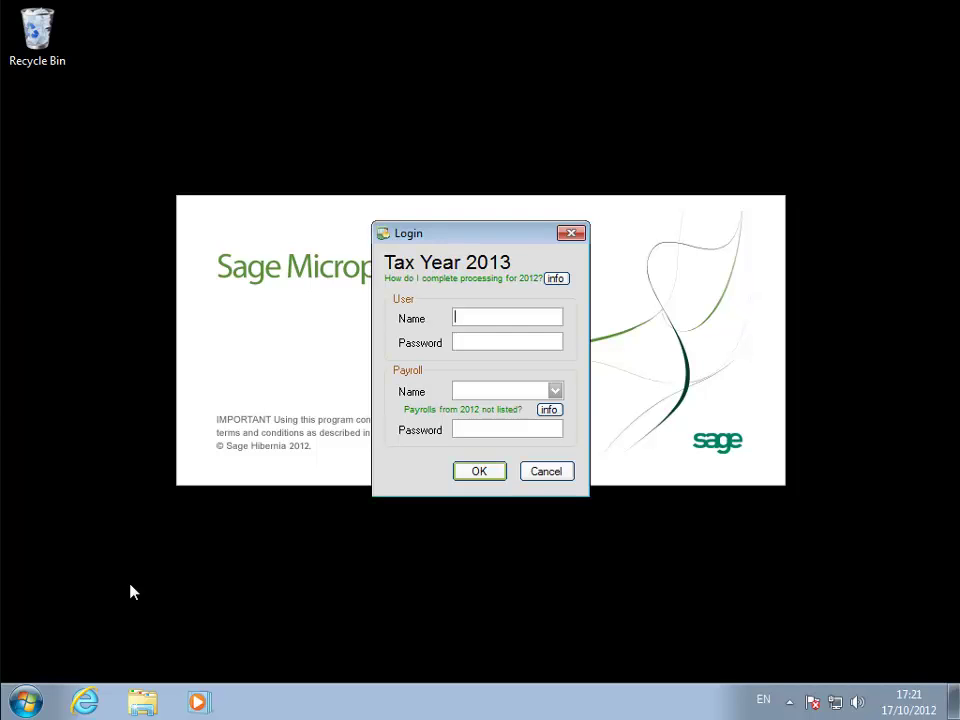
text(ADMIN)
key(Return)
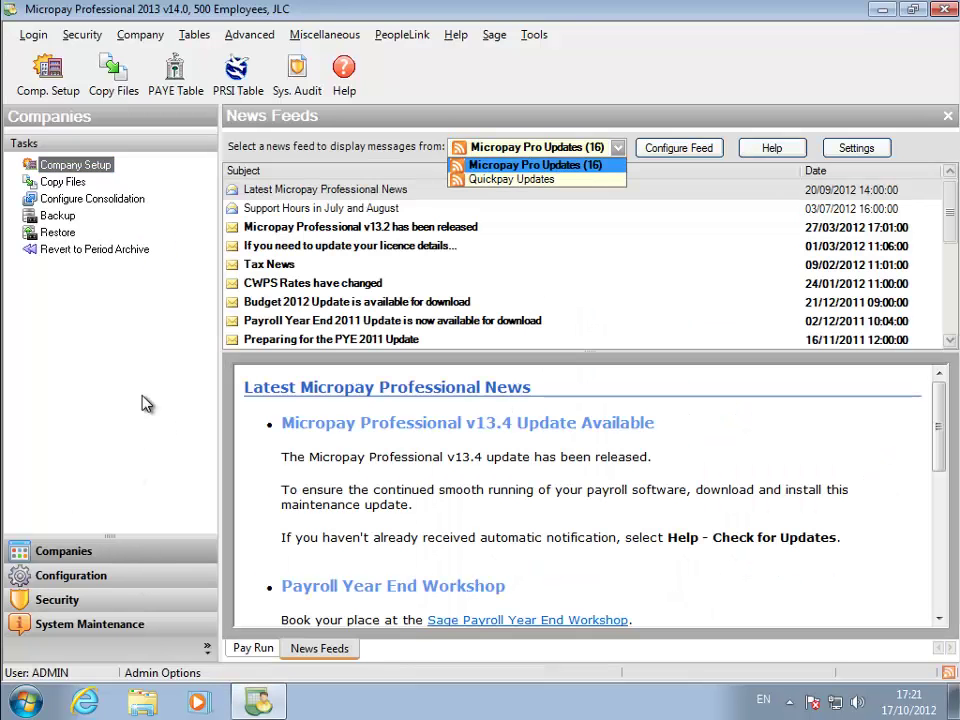
Create a new company named 'Apache' in Company Setup.
click(140, 35)
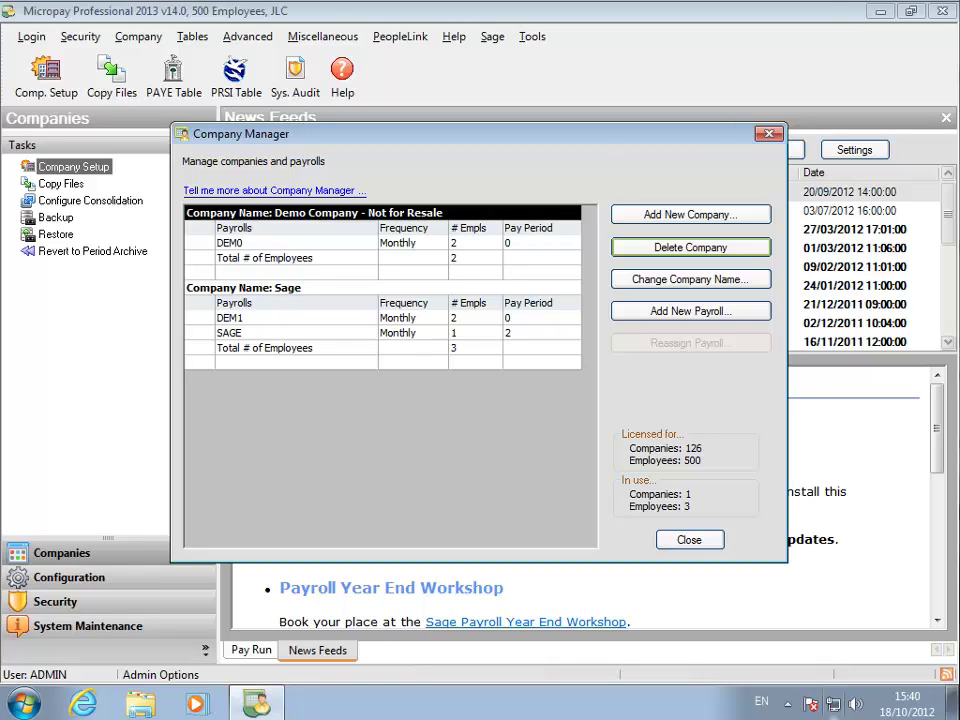
click(660, 216)
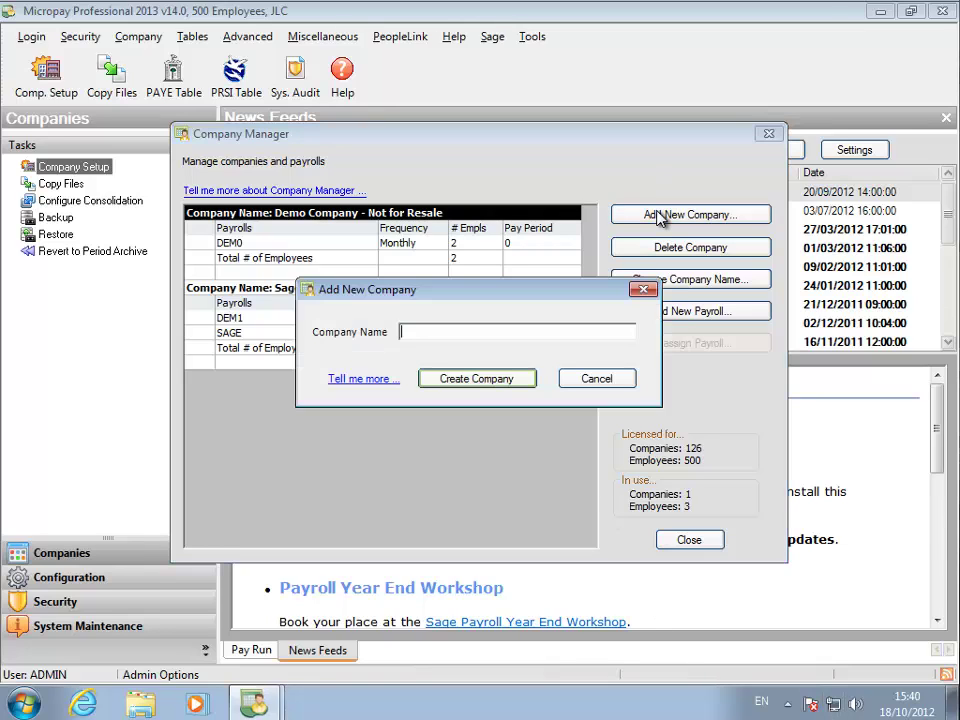
text(Apache)
click(455, 379)
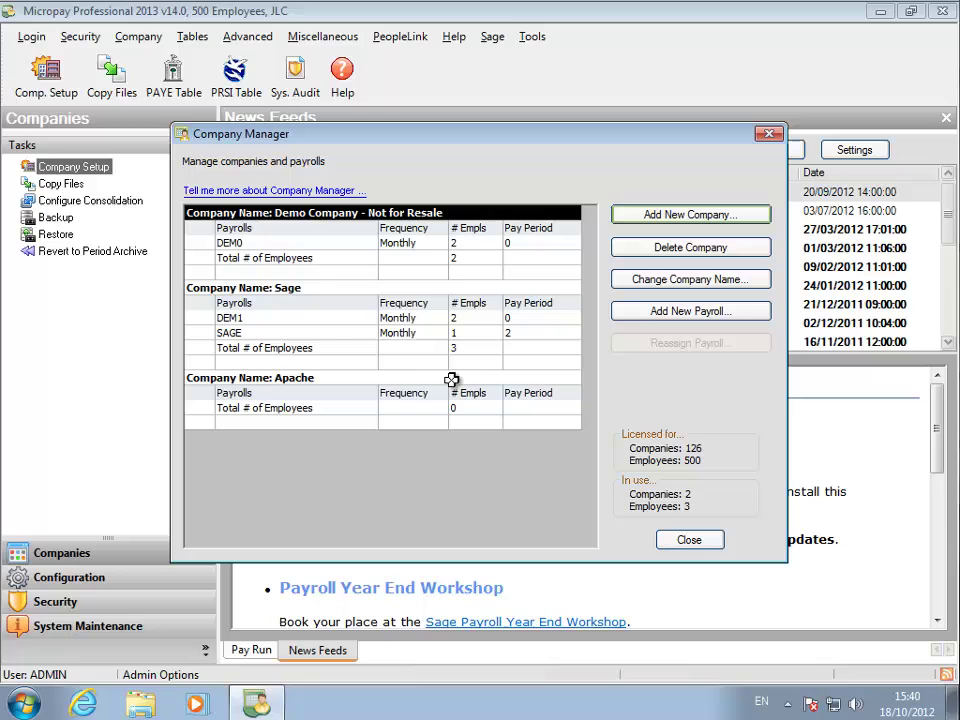
Add payroll MONTHLY under the Apache licence with Monthly pay frequency.
click(651, 325)
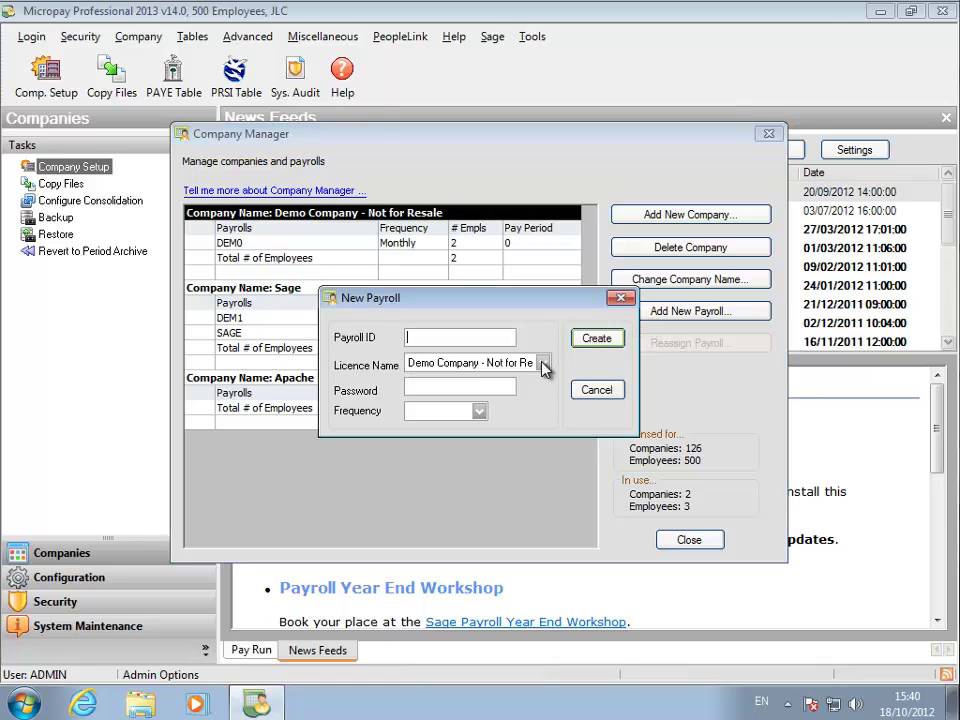
click(543, 364)
click(499, 381)
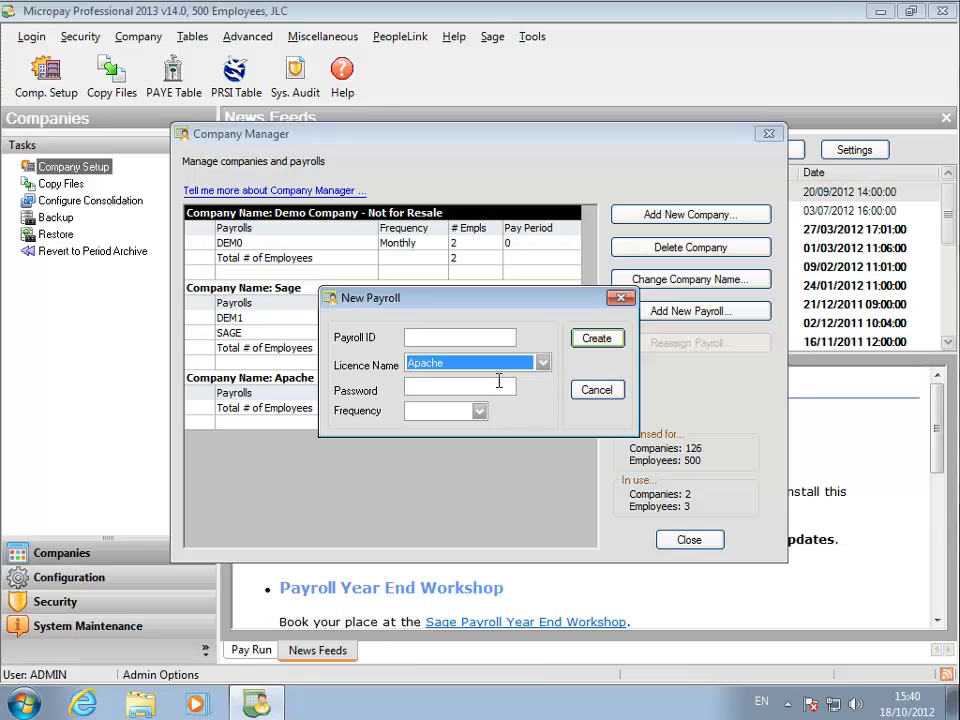
click(466, 335)
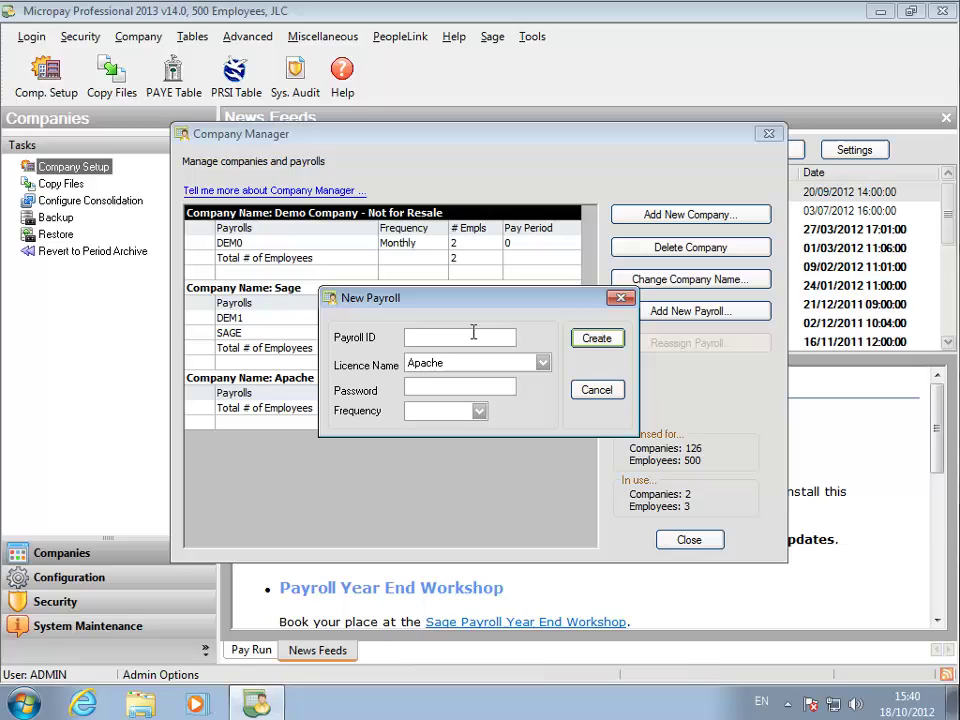
text(MONTHLY)
click(478, 412)
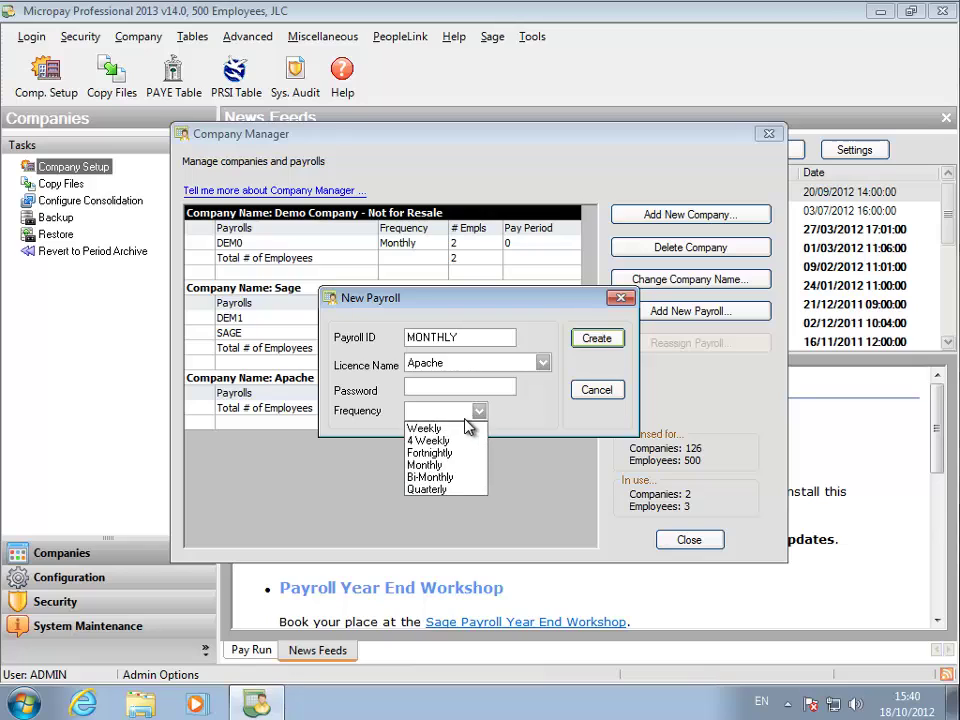
click(446, 467)
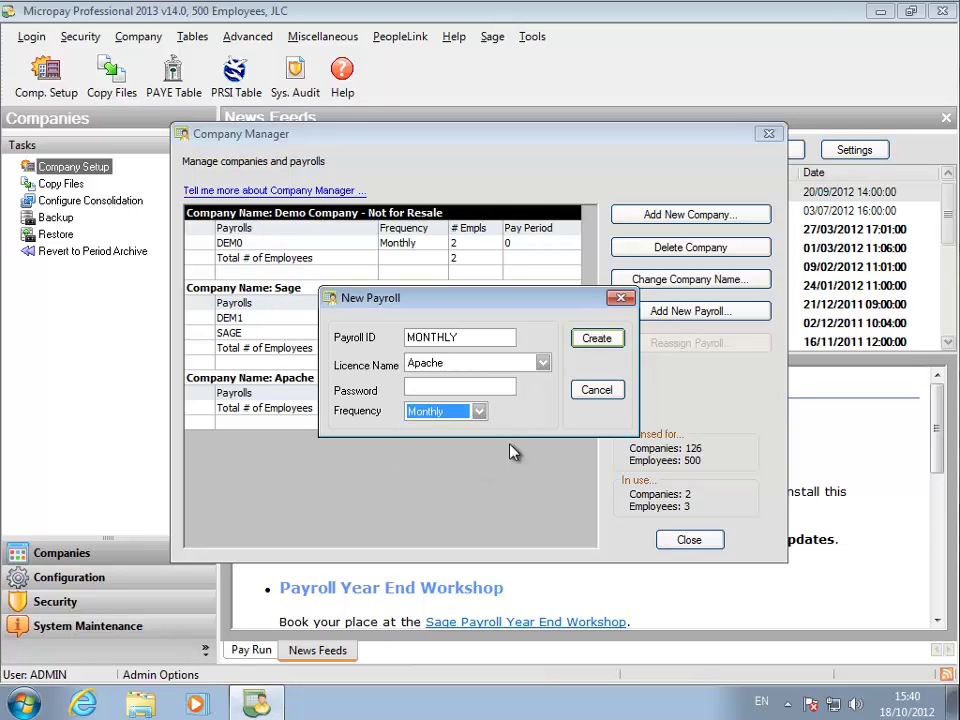
click(597, 340)
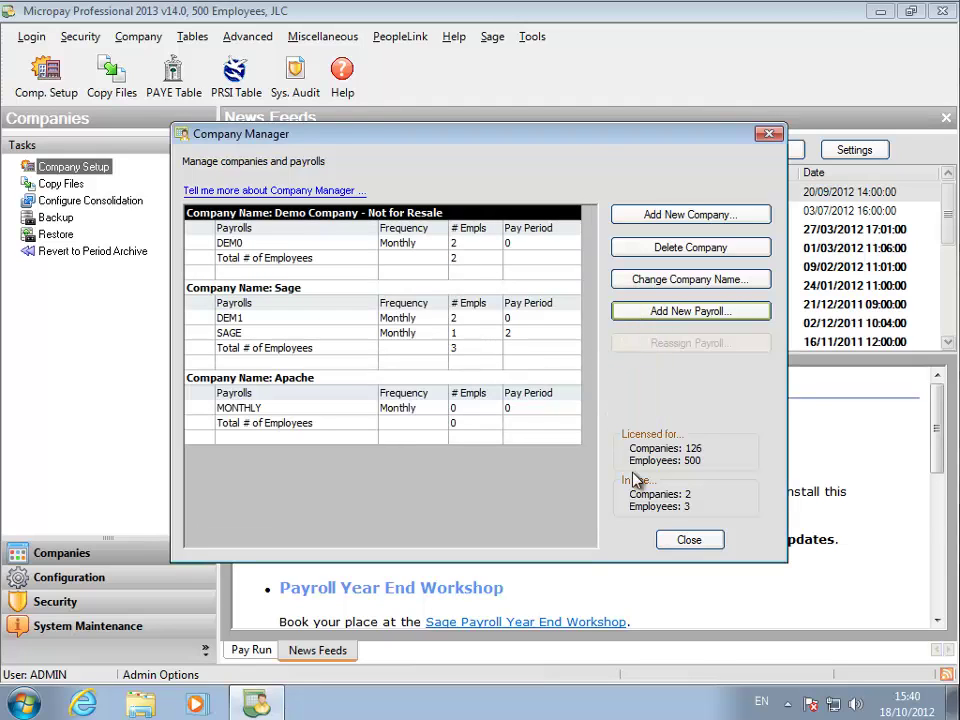
Import Quickpay data with payrolls A - Sage and B - Sage ticked, keeping A - Sage nominated.
click(677, 543)
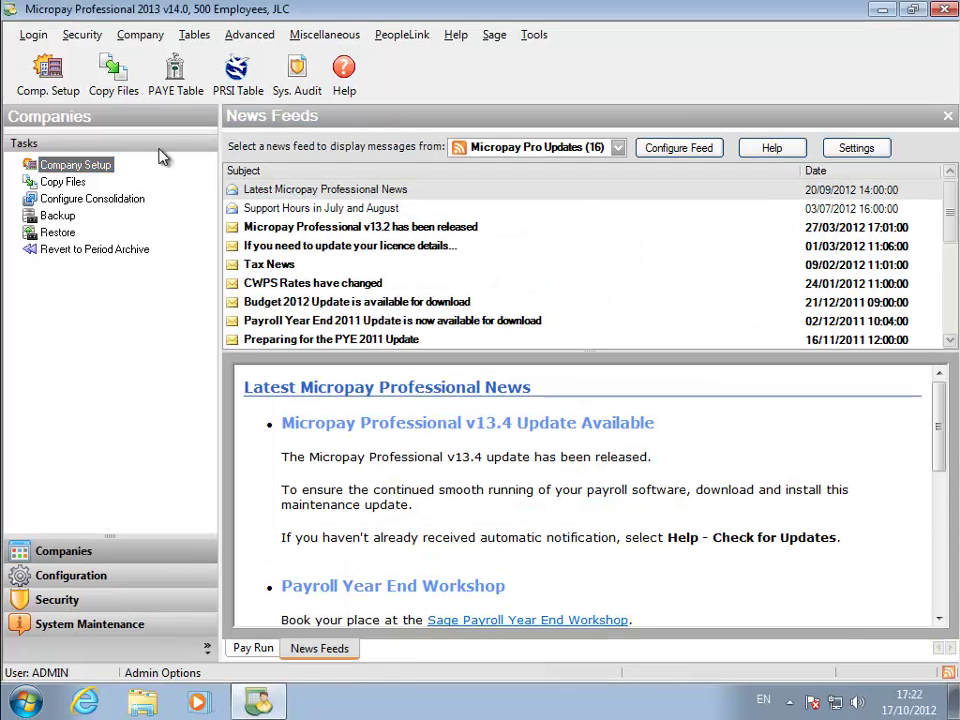
click(146, 38)
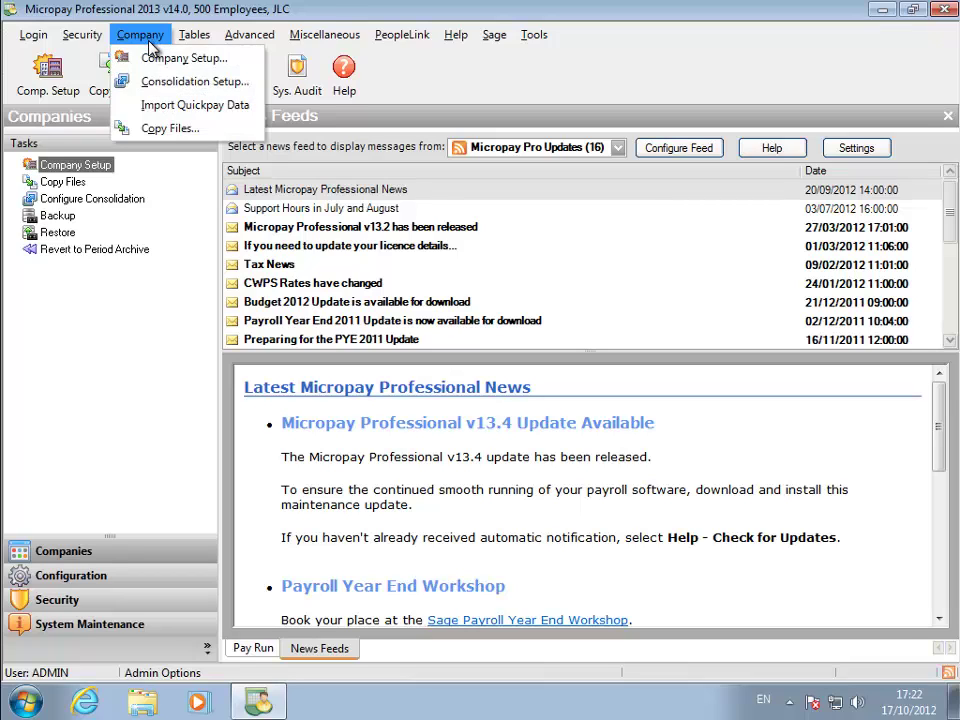
click(150, 105)
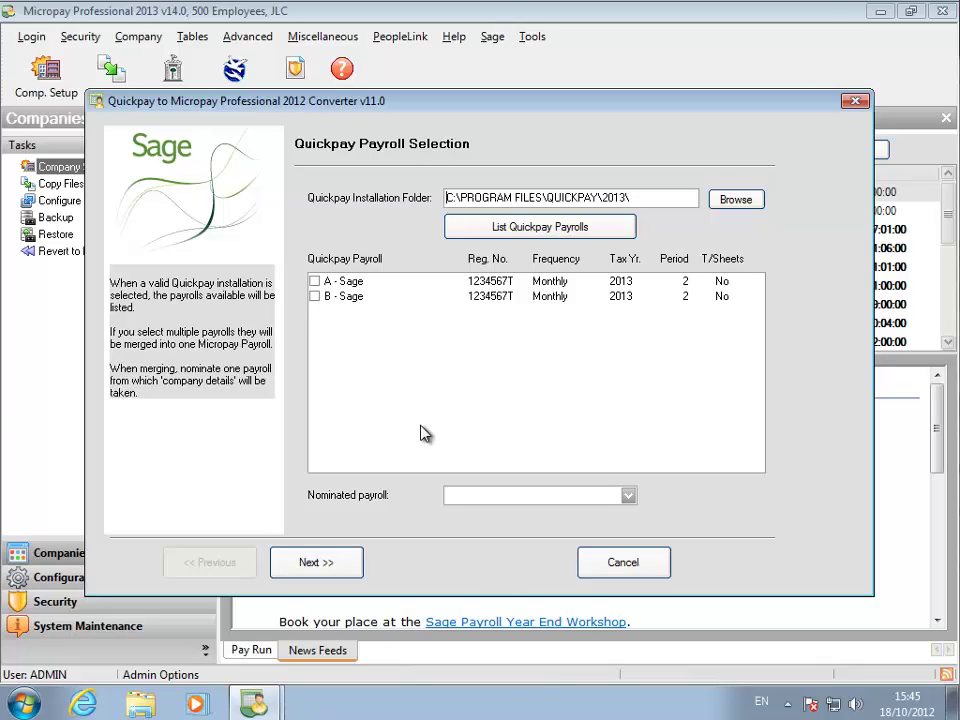
click(315, 282)
click(315, 297)
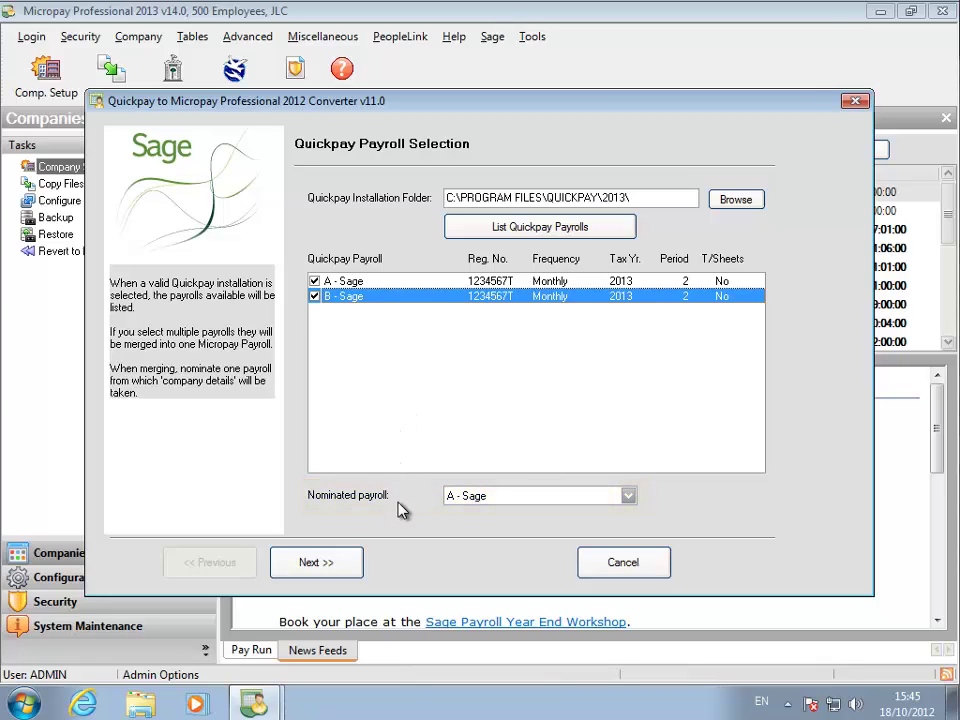
click(345, 569)
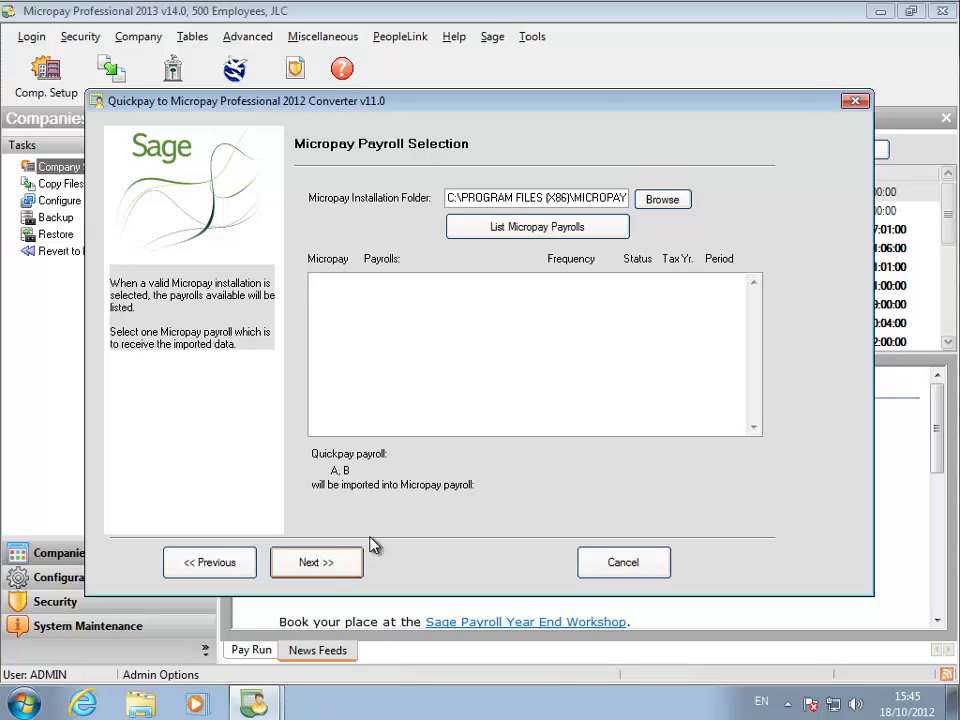
Convert both Quickpay payrolls into Apache's MONTHLY Micropay payroll.
click(597, 228)
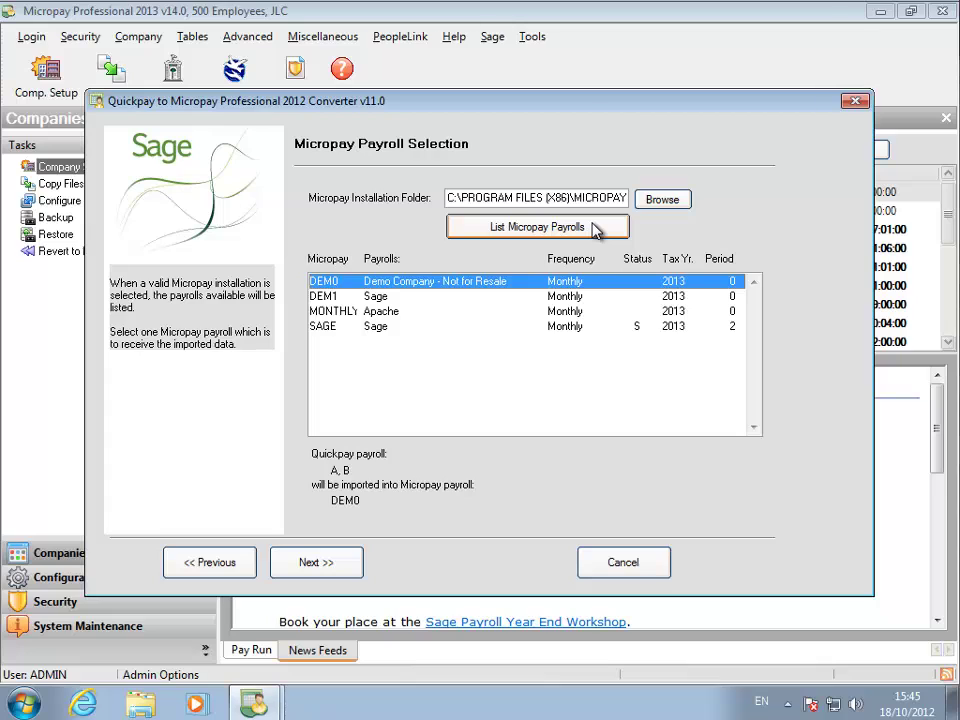
click(386, 313)
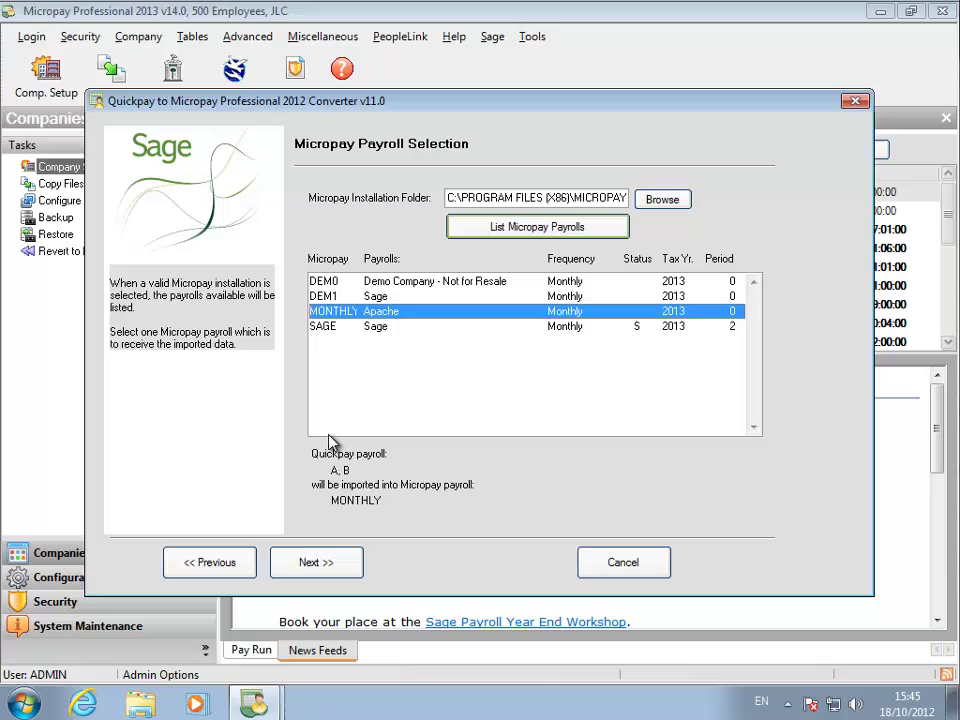
click(290, 567)
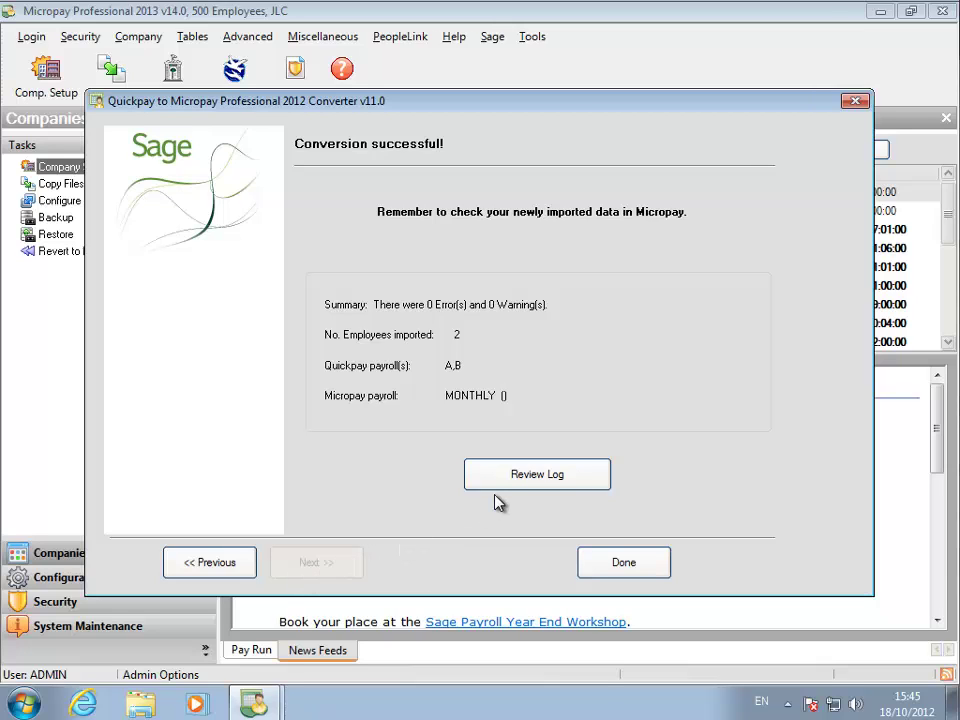
Check the conversion log shows 2 employees imported with 0 errors, then close the converter.
click(527, 478)
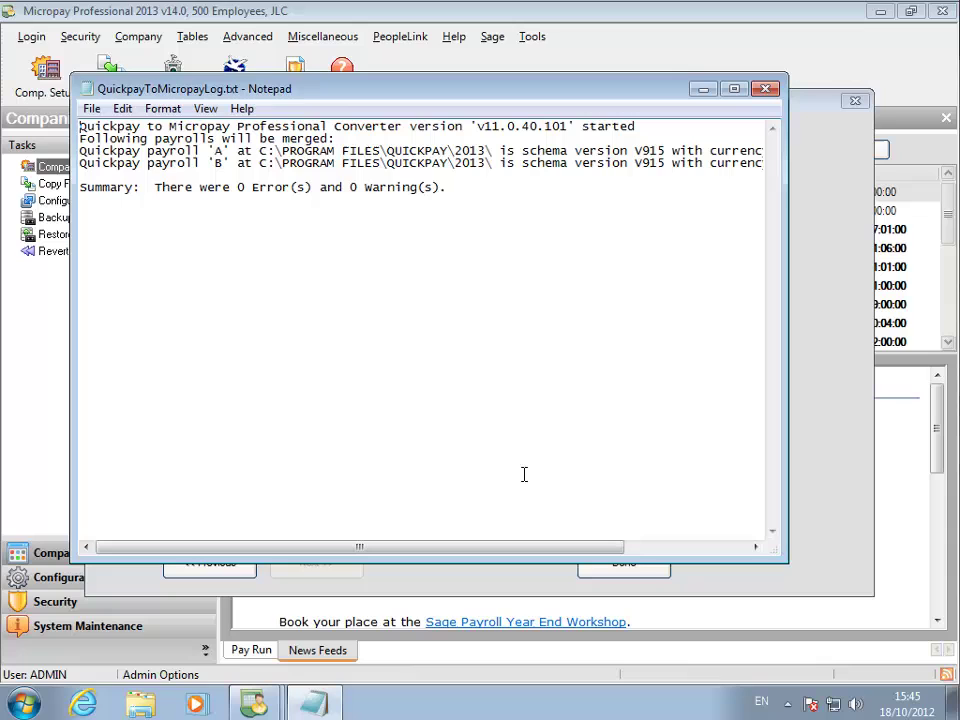
click(766, 89)
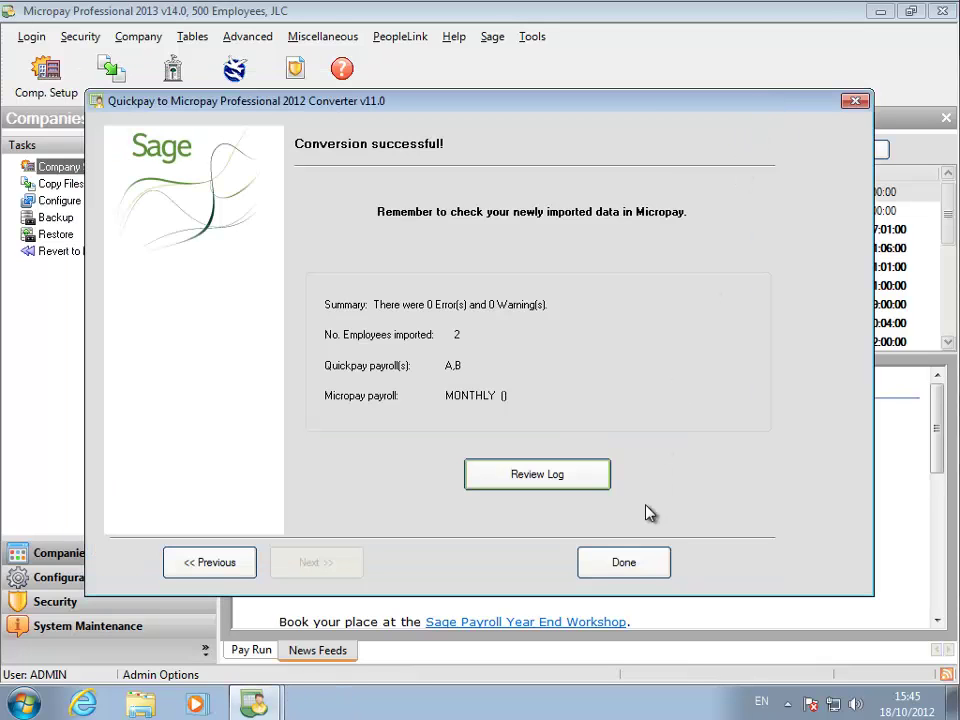
click(634, 572)
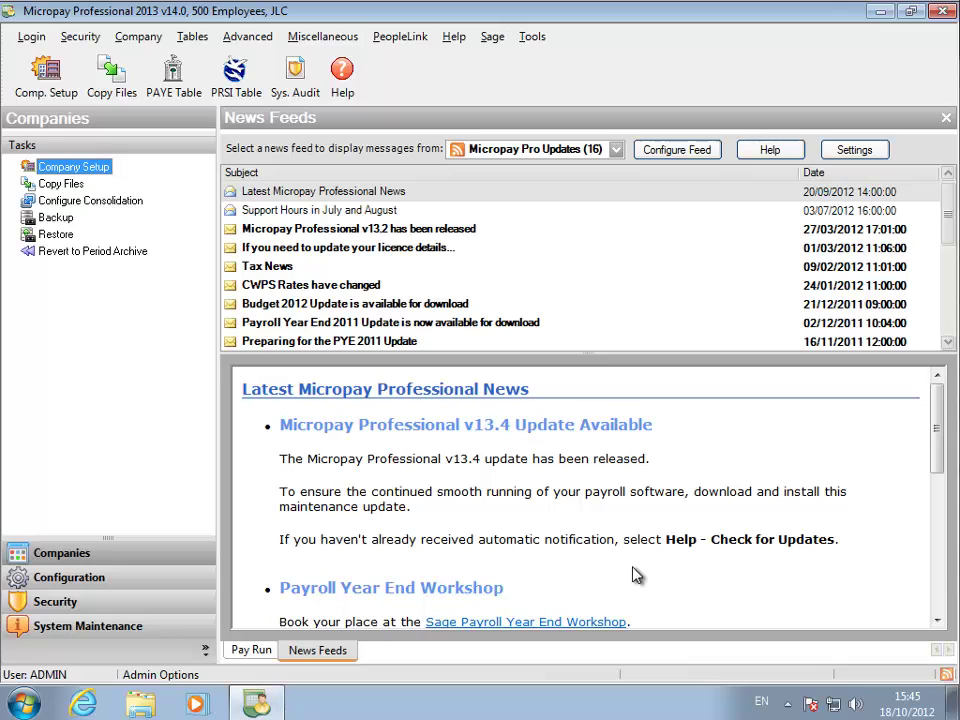
Log in to Apache's MONTHLY payroll.
click(31, 37)
click(62, 62)
text(G)
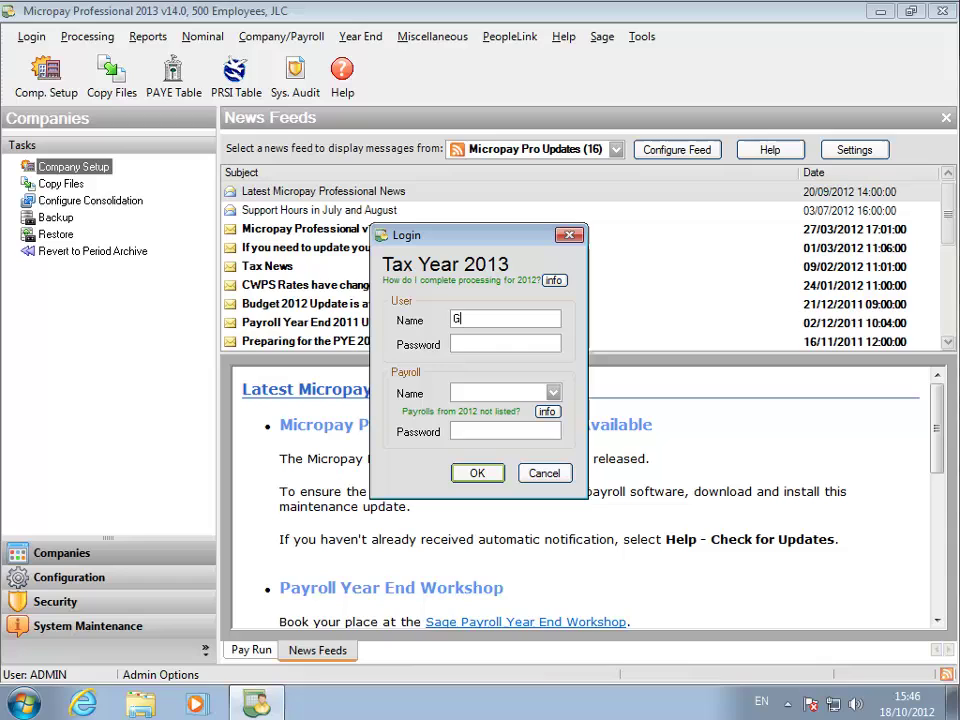
click(553, 392)
click(478, 431)
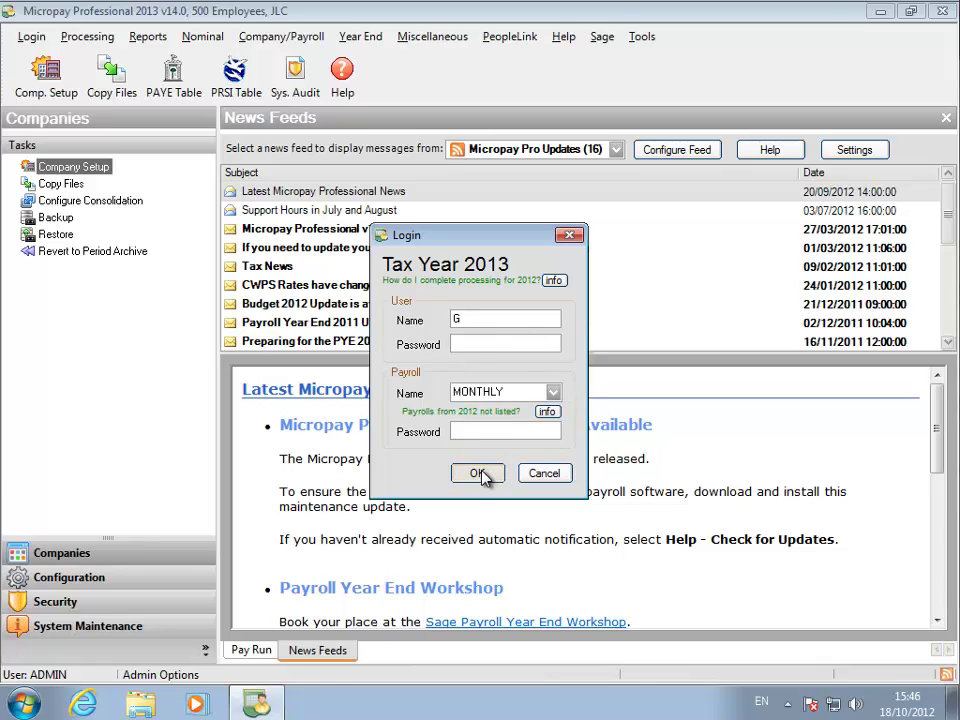
click(482, 476)
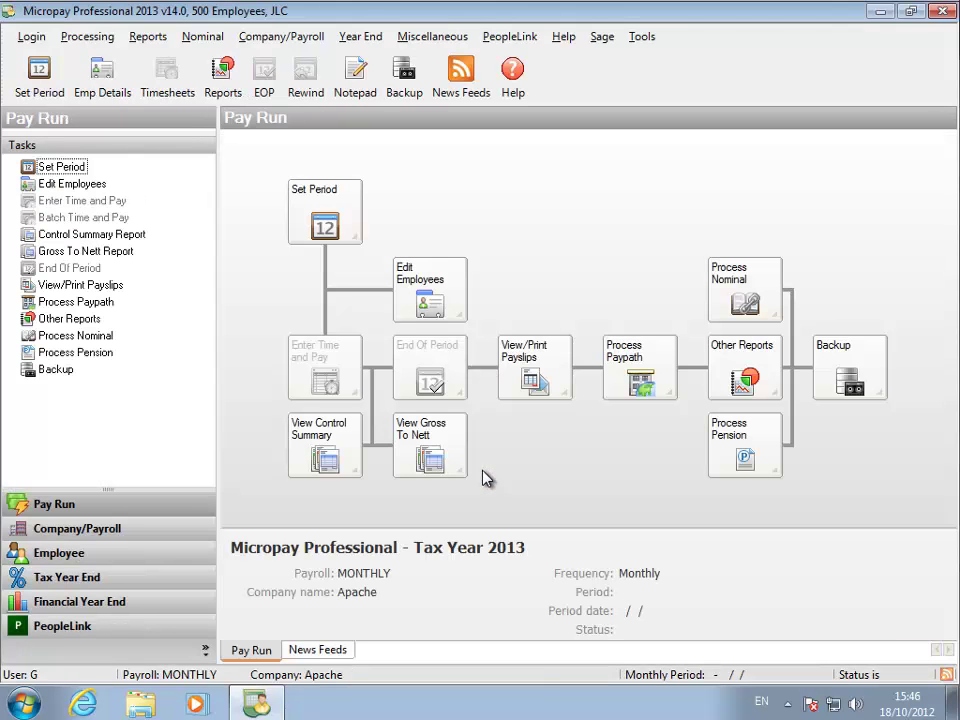
Step through the two imported employee records in Employee Details.
click(445, 308)
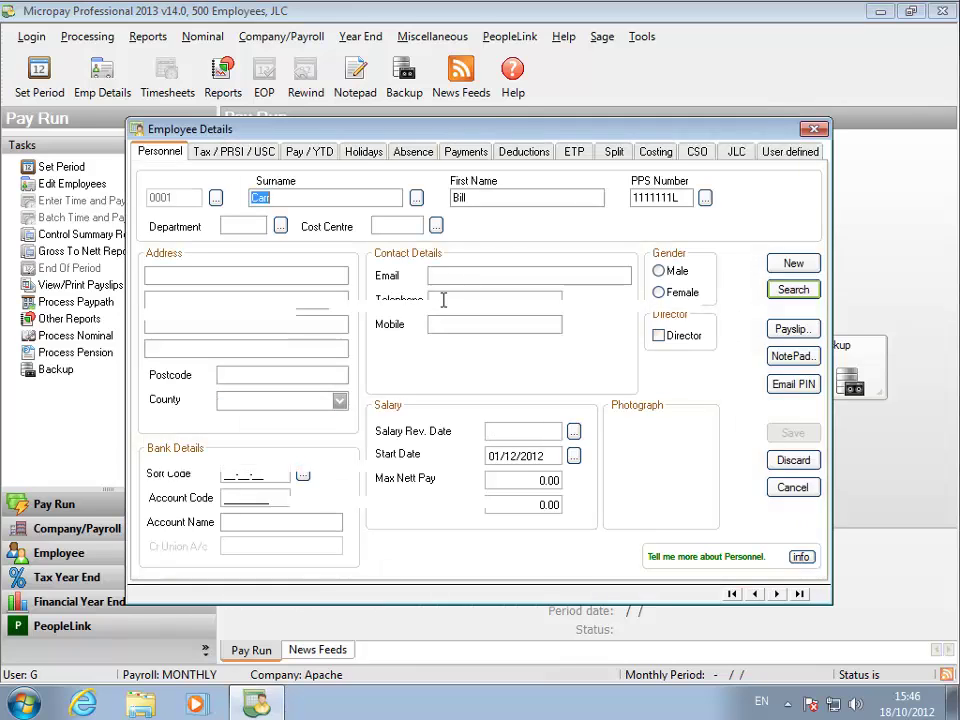
click(776, 593)
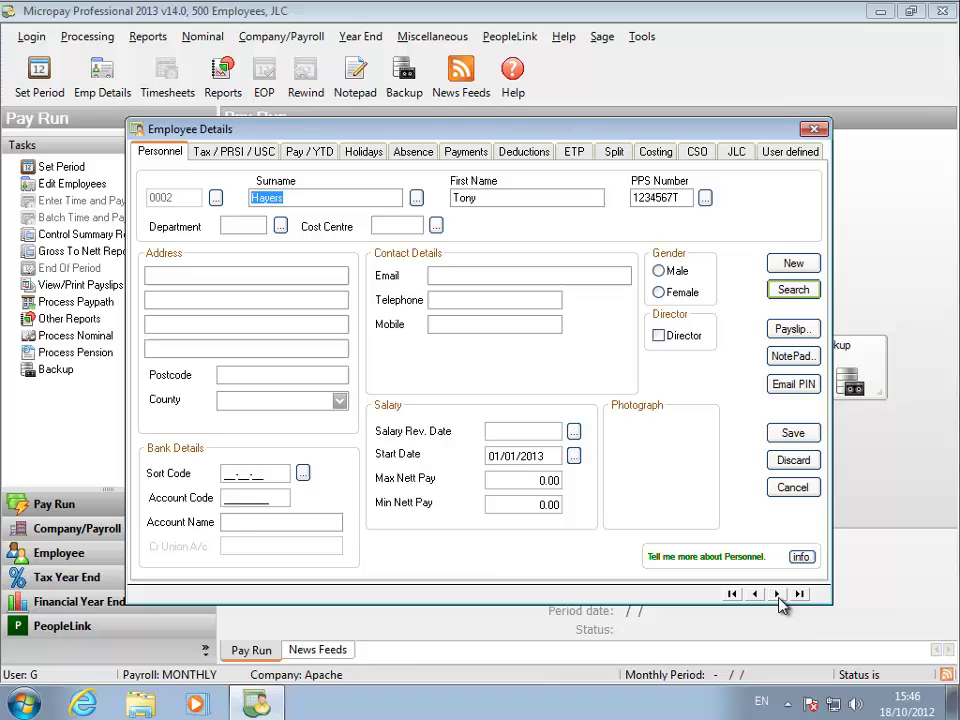
click(778, 594)
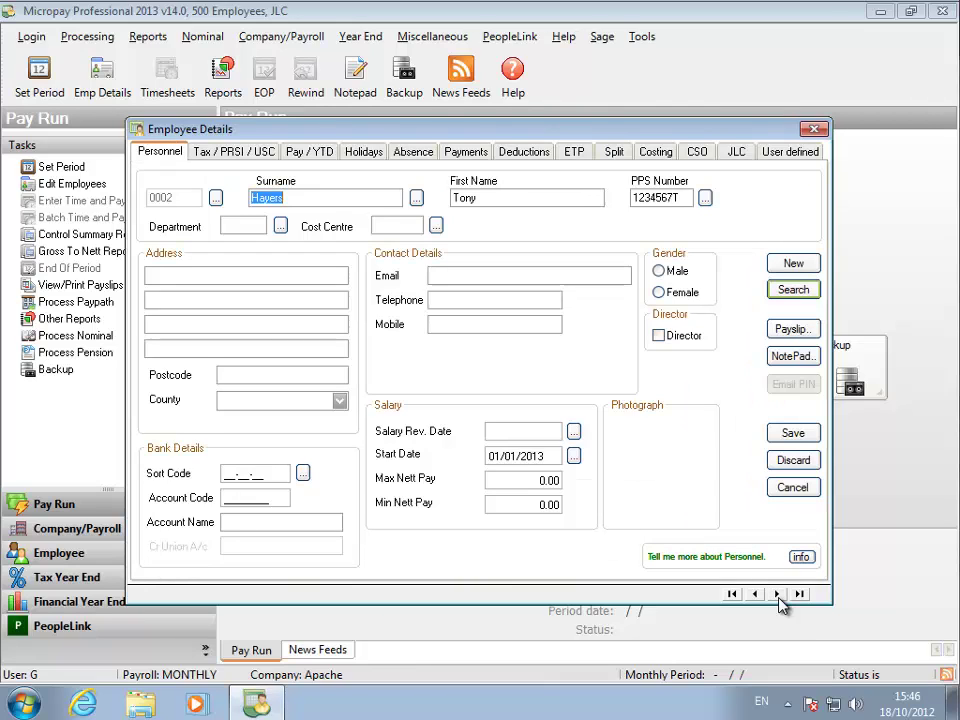